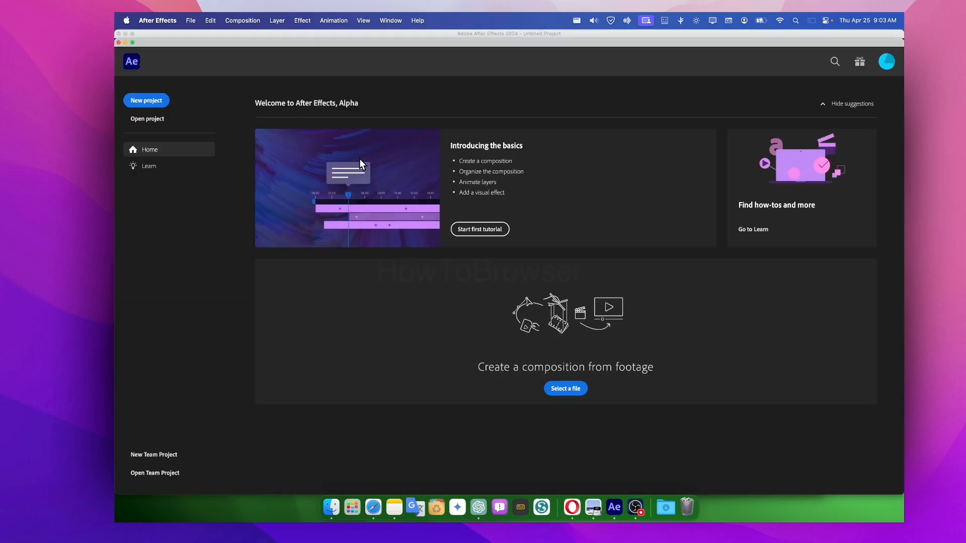
- Create a new composition named "tutorial warp text"
{"action": "left_click", "coordinate": [118, 43]}
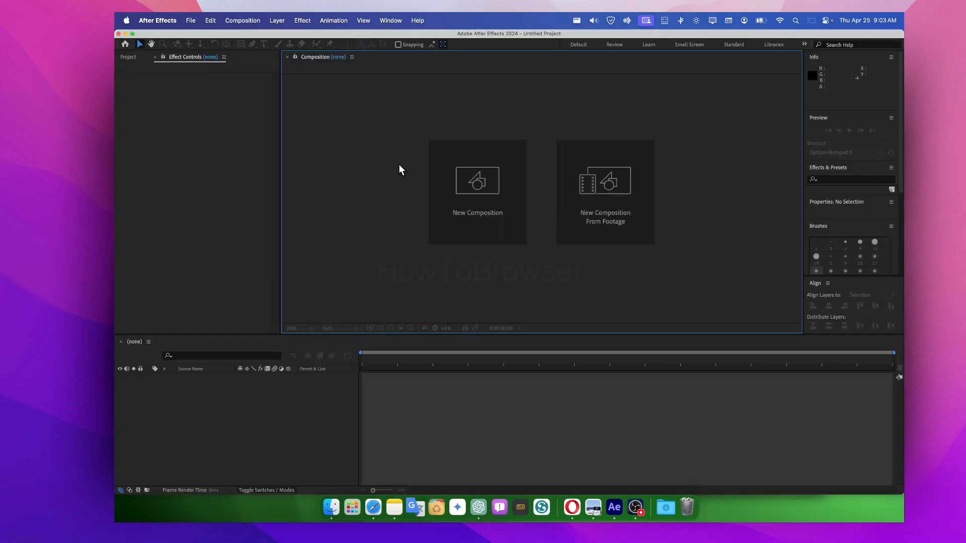
{"action": "left_click", "coordinate": [502, 172]}
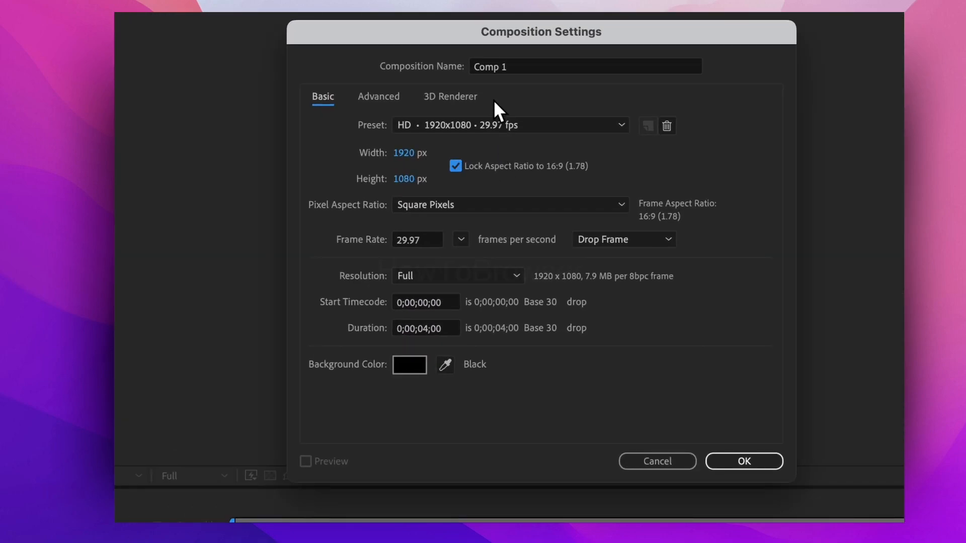
{"action": "left_click", "coordinate": [509, 66]}
{"action": "key", "text": "BackSpace"}
{"action": "type", "text": "tutorial warp text"}
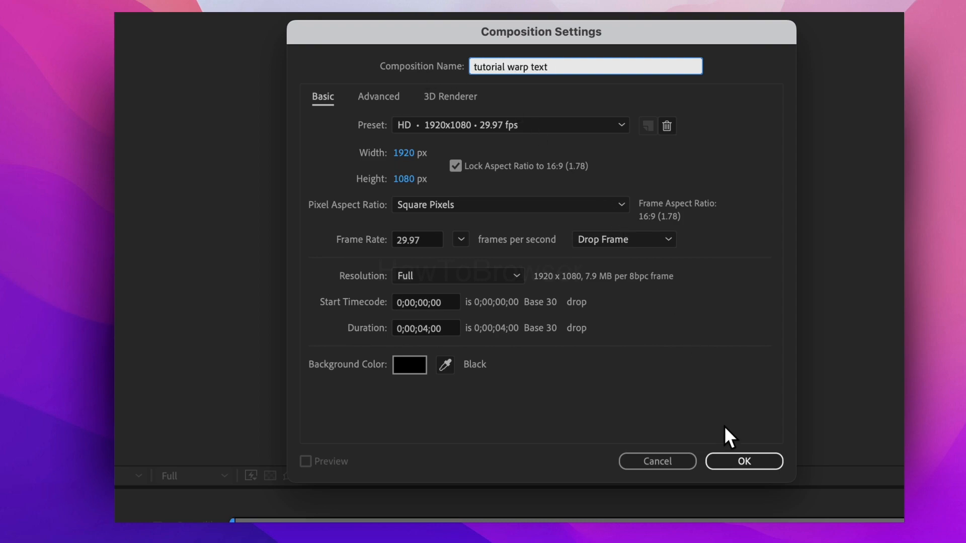
{"action": "left_click", "coordinate": [728, 456]}
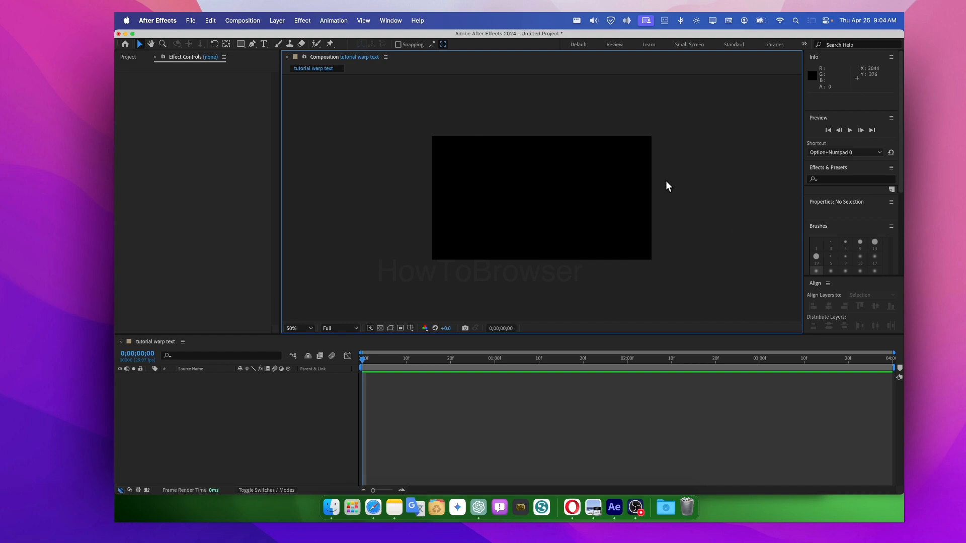
- Add a text layer reading "htb" and place it near the middle of the composition
{"action": "left_click", "coordinate": [263, 45]}
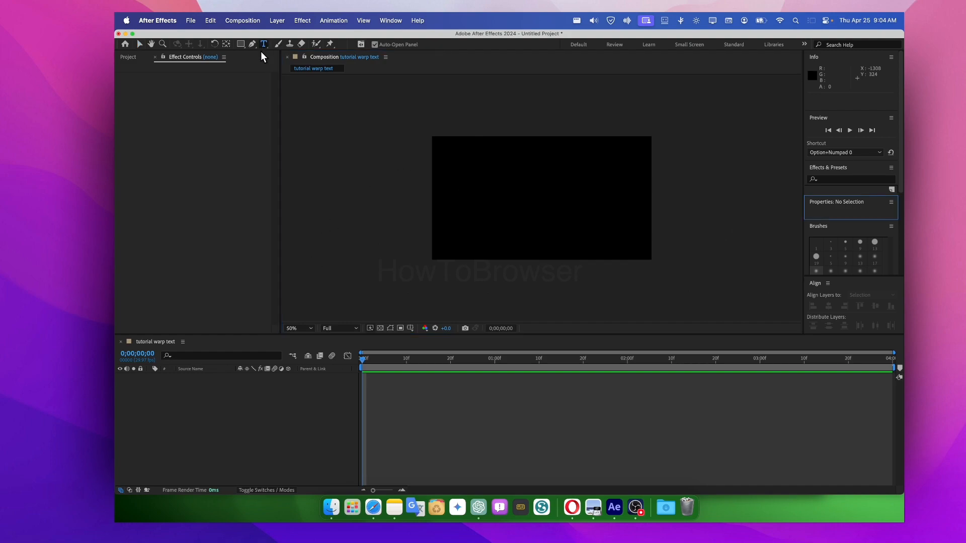
{"action": "left_click", "coordinate": [217, 425]}
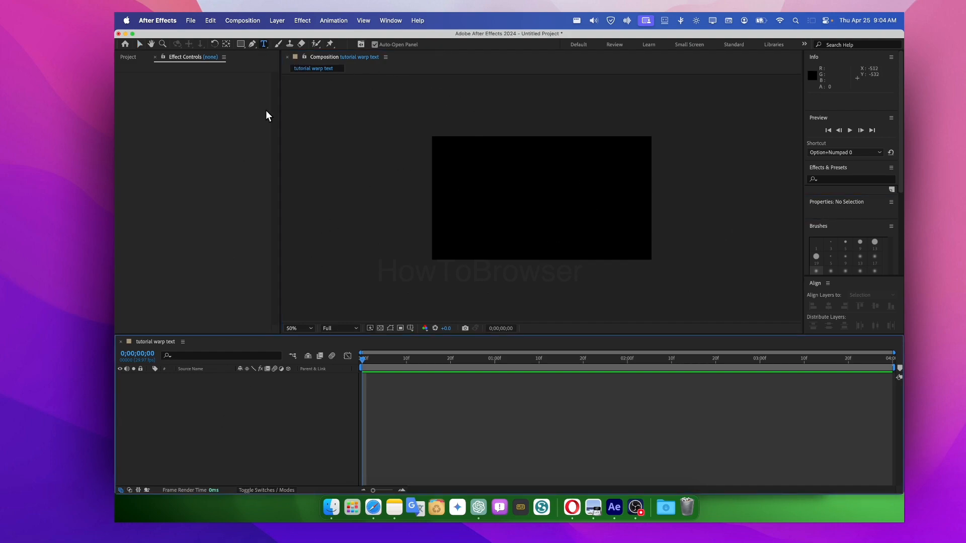
{"action": "left_click", "coordinate": [498, 199]}
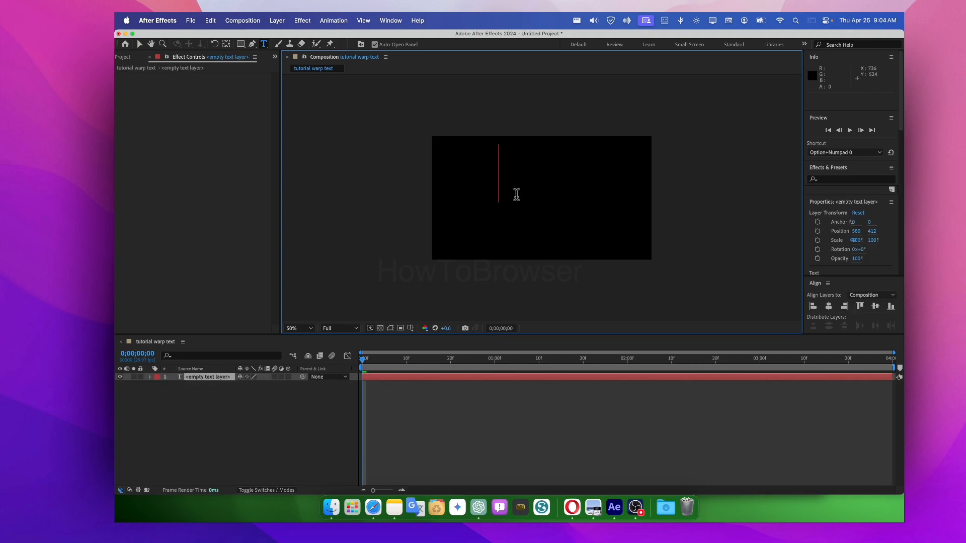
{"action": "type", "text": "fff"}
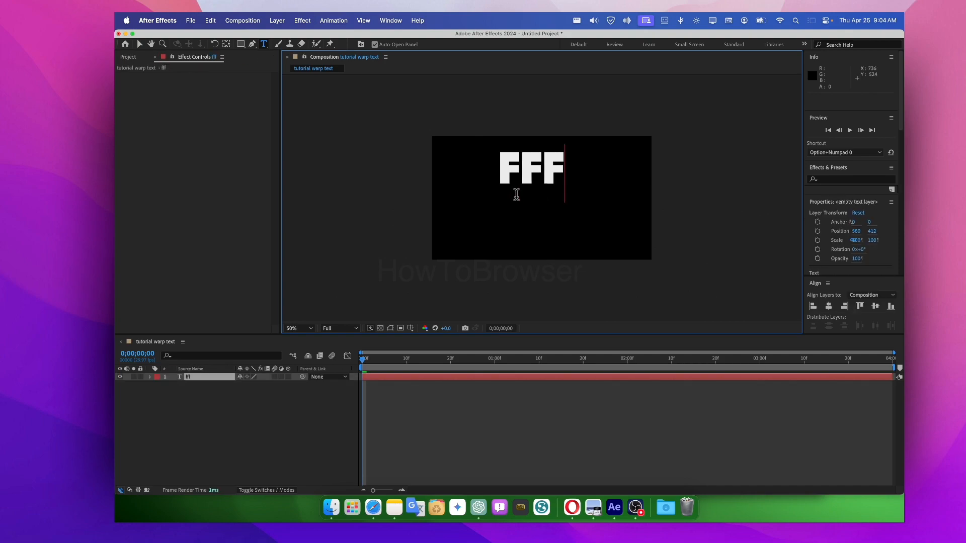
{"action": "key", "text": "BackSpace"}
{"action": "key", "text": "BackSpace"}
{"action": "key", "text": "BackSpace"}
{"action": "type", "text": "hw"}
{"action": "key", "text": "BackSpace"}
{"action": "type", "text": "tb"}
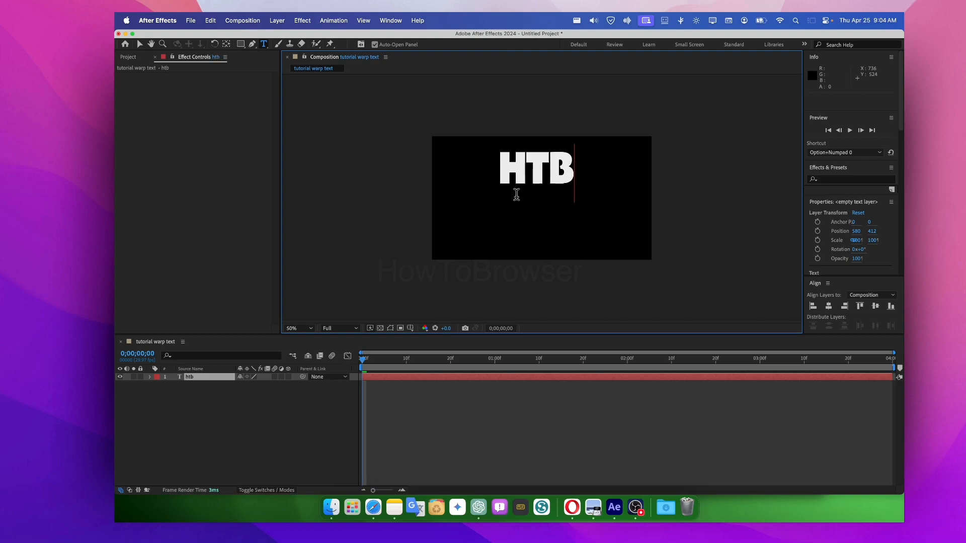
{"action": "left_click", "coordinate": [141, 44]}
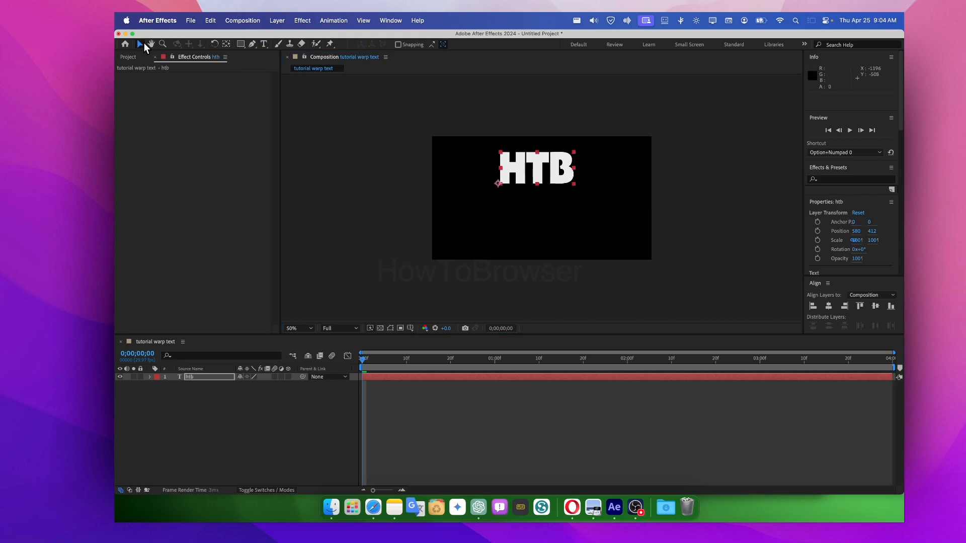
{"action": "left_click_drag", "start_coordinate": [540, 171], "coordinate": [541, 196]}
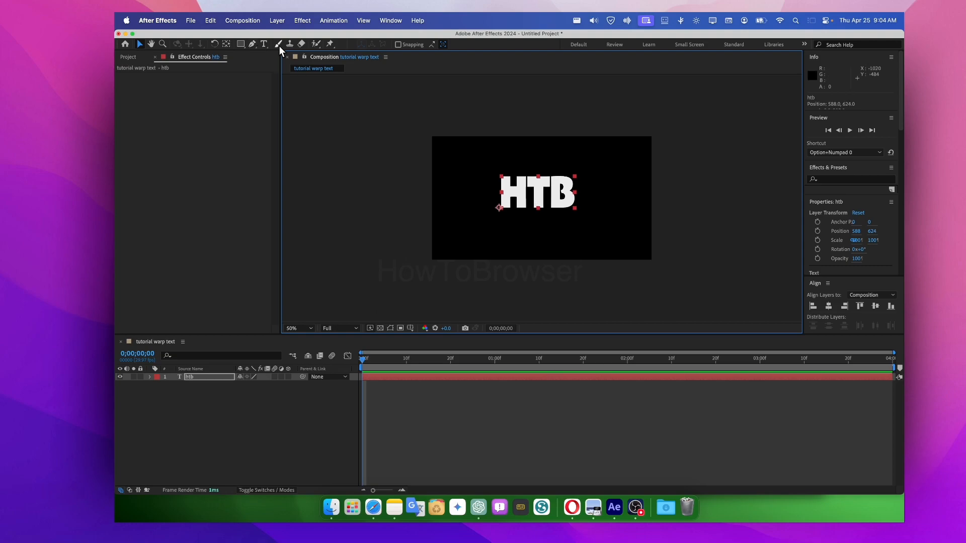
- Move the text layer's anchor point to the middle of the letters, at about 338, -137, and slightly reposition the text
{"action": "left_click", "coordinate": [226, 43]}
{"action": "left_click_drag", "start_coordinate": [499, 207], "coordinate": [523, 199]}
{"action": "left_click", "coordinate": [539, 195]}
{"action": "double_click", "coordinate": [523, 199]}
{"action": "left_click", "coordinate": [524, 198]}
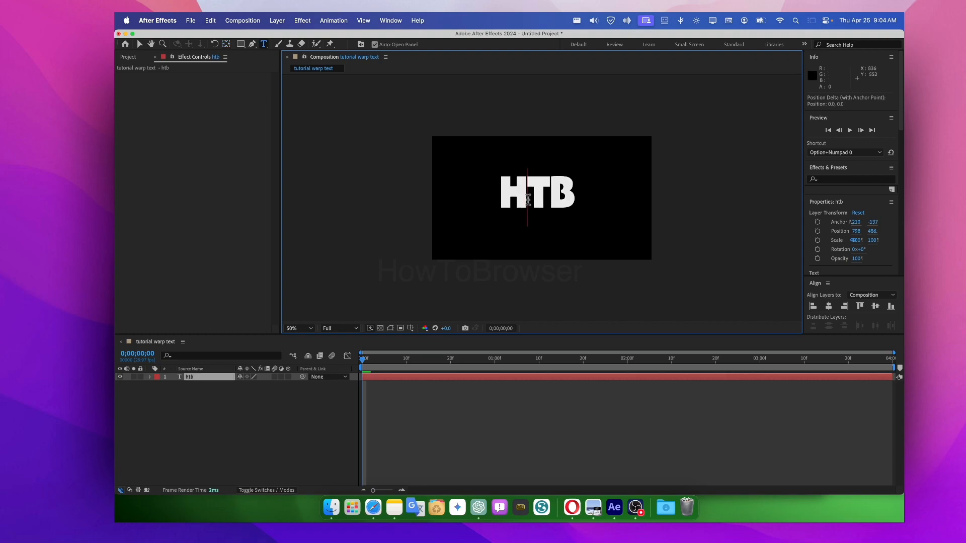
{"action": "left_click", "coordinate": [226, 44]}
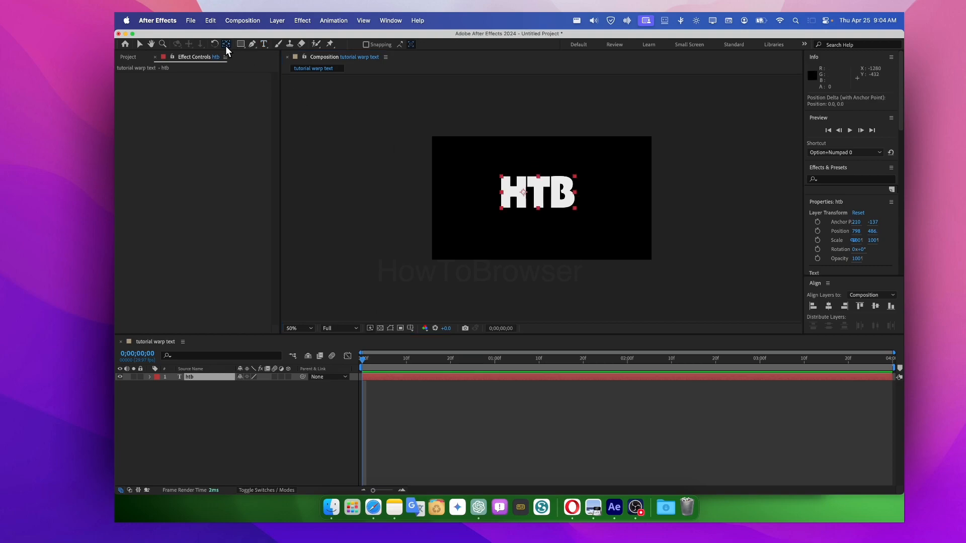
{"action": "left_click", "coordinate": [524, 193]}
{"action": "left_click_drag", "start_coordinate": [525, 193], "coordinate": [529, 193]}
{"action": "left_click", "coordinate": [140, 45]}
{"action": "left_click_drag", "start_coordinate": [517, 199], "coordinate": [517, 198]}
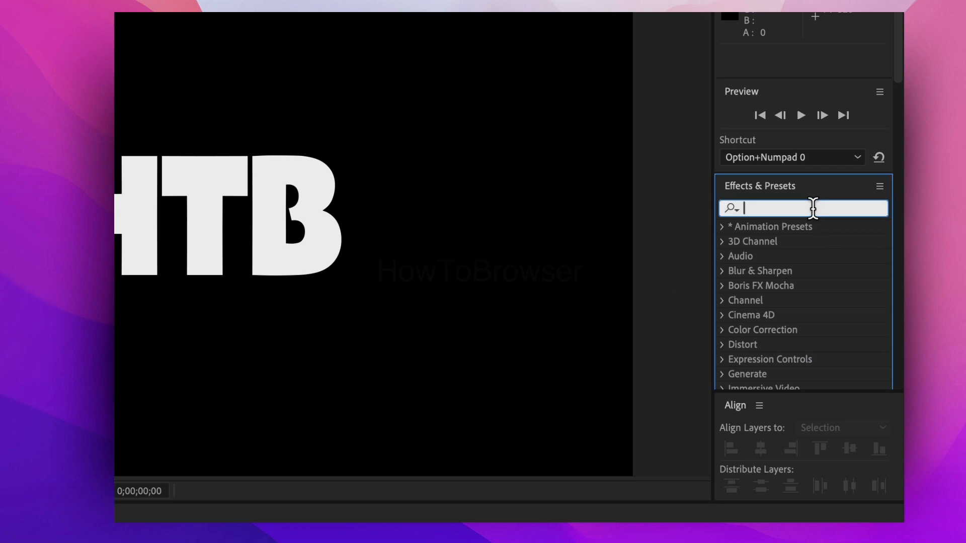
- Find the Mesh Warp effect and apply it to the htb text layer
{"action": "type", "text": "mesh"}
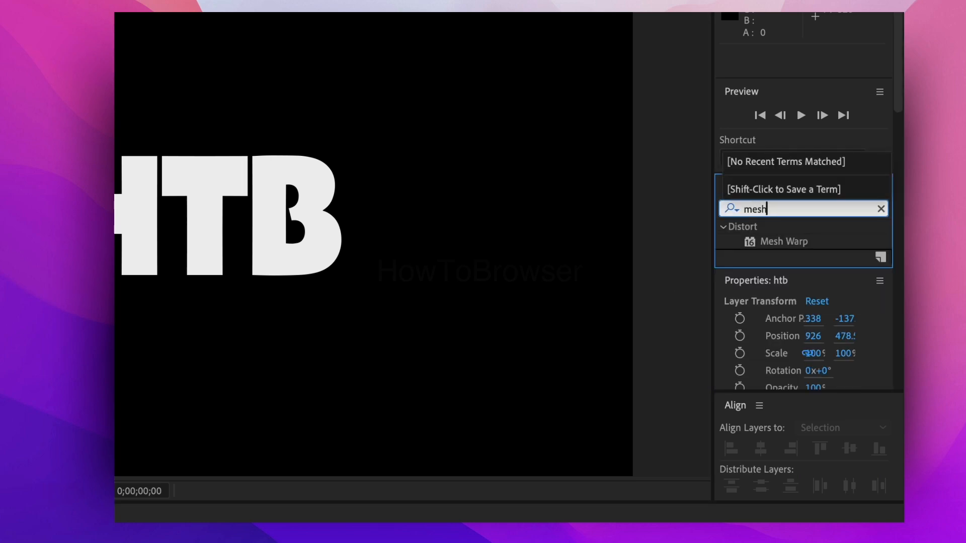
{"action": "type", "text": " warp"}
{"action": "left_click", "coordinate": [680, 210]}
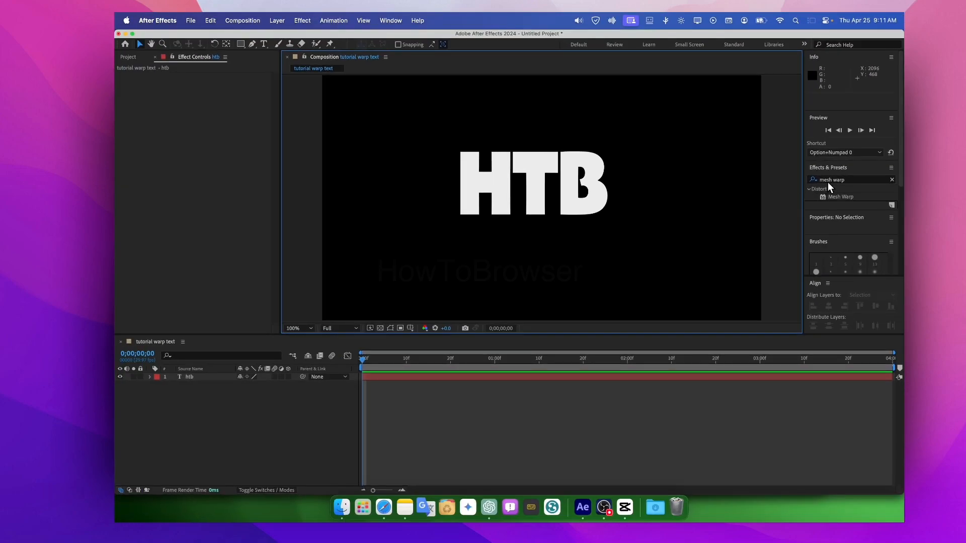
{"action": "left_click_drag", "start_coordinate": [847, 197], "coordinate": [205, 377]}
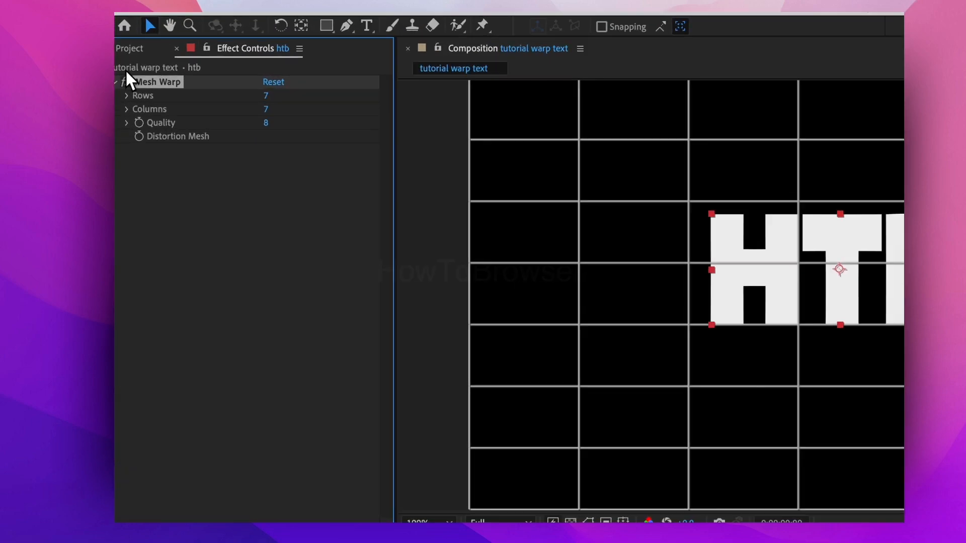
- Set the Mesh Warp grid to 2 rows and 3 columns and show the mesh over the text
{"action": "mouse_move", "coordinate": [286, 99]}
{"action": "left_mouse_down"}
{"action": "mouse_move", "coordinate": [276, 101]}
{"action": "mouse_move", "coordinate": [286, 110]}
{"action": "left_mouse_up"}
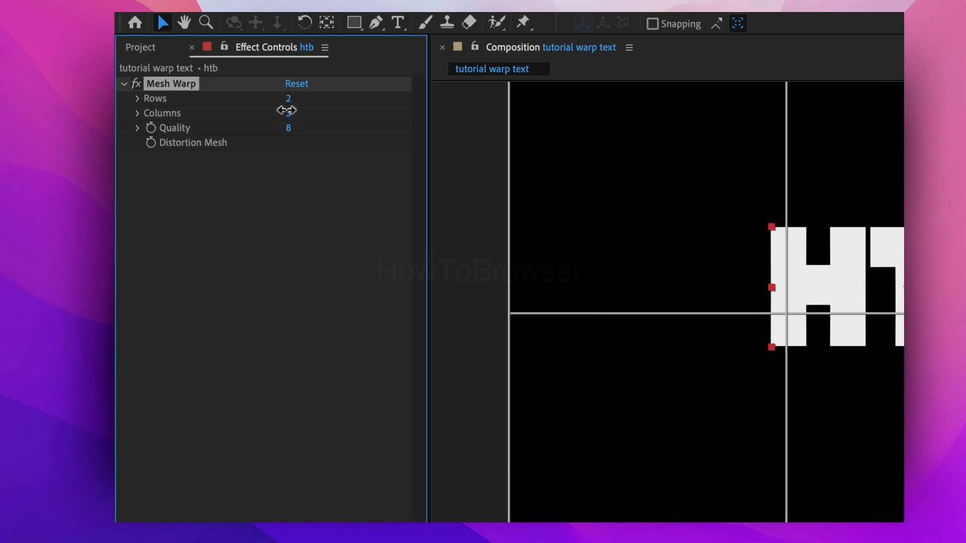
{"action": "left_click", "coordinate": [727, 155]}
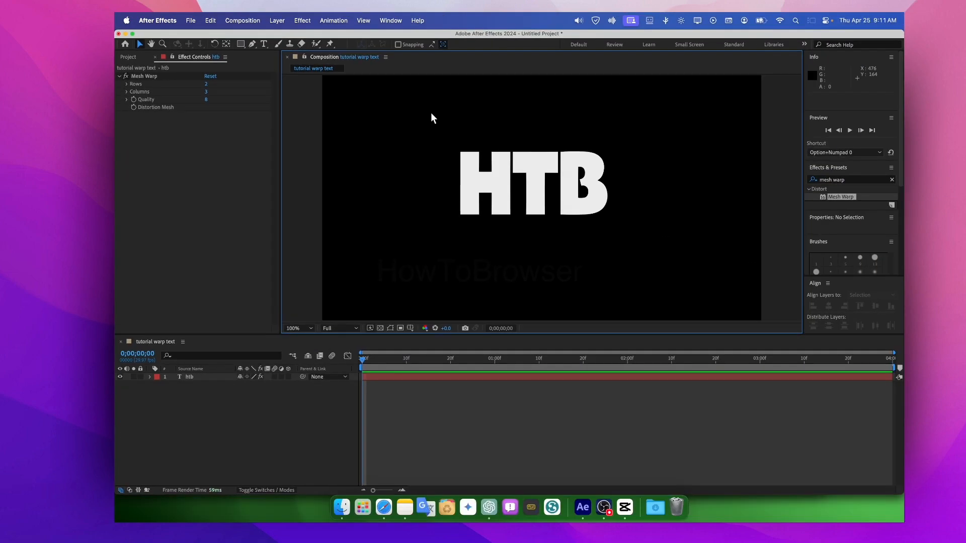
{"action": "left_click", "coordinate": [137, 77]}
- Set the Mesh Warp grid to 7 rows and 9 columns
{"action": "scroll", "coordinate": [484, 136], "scroll_direction": "up", "scroll_amount": 1}
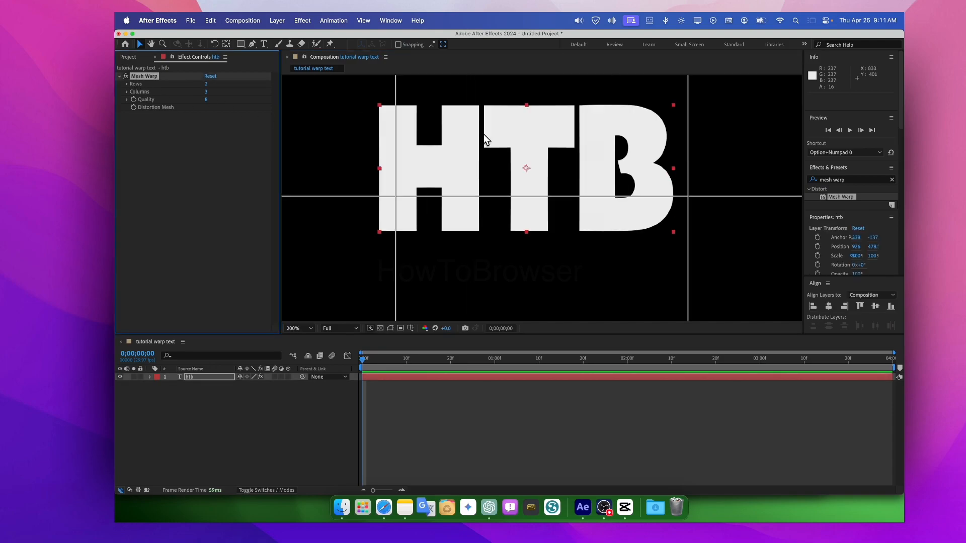
{"action": "scroll", "coordinate": [484, 134], "scroll_direction": "down", "scroll_amount": 3}
{"action": "scroll", "coordinate": [486, 134], "scroll_direction": "up", "scroll_amount": 2}
{"action": "scroll", "coordinate": [488, 134], "scroll_direction": "down", "scroll_amount": 1}
{"action": "scroll", "coordinate": [498, 137], "scroll_direction": "up", "scroll_amount": 1}
{"action": "scroll", "coordinate": [491, 149], "scroll_direction": "down", "scroll_amount": 1}
{"action": "scroll", "coordinate": [512, 144], "scroll_direction": "up", "scroll_amount": 1}
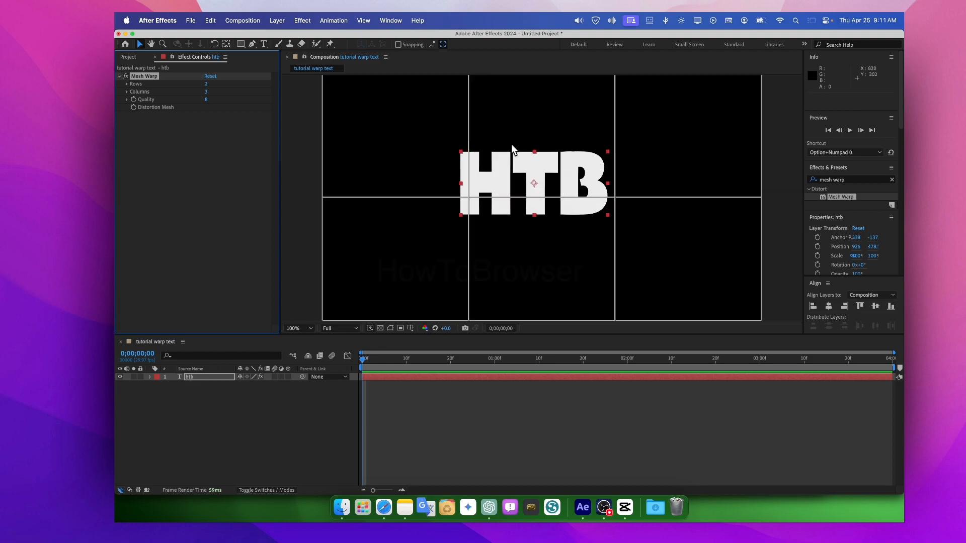
{"action": "left_click", "coordinate": [207, 90]}
{"action": "left_click_drag", "start_coordinate": [207, 84], "coordinate": [213, 91]}
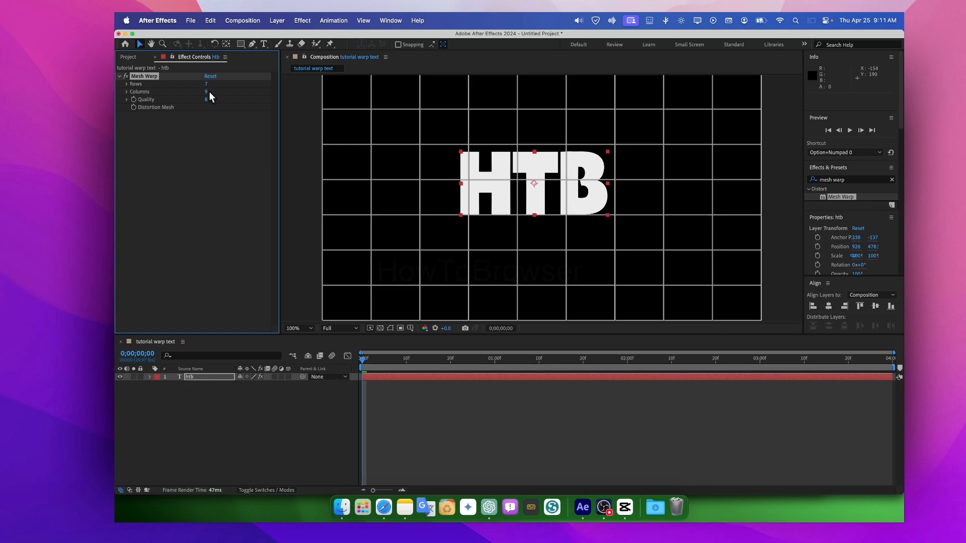
- Try bending the outer side of the H by moving single mesh points, and undo those changes
{"action": "left_click_drag", "start_coordinate": [468, 145], "coordinate": [455, 143]}
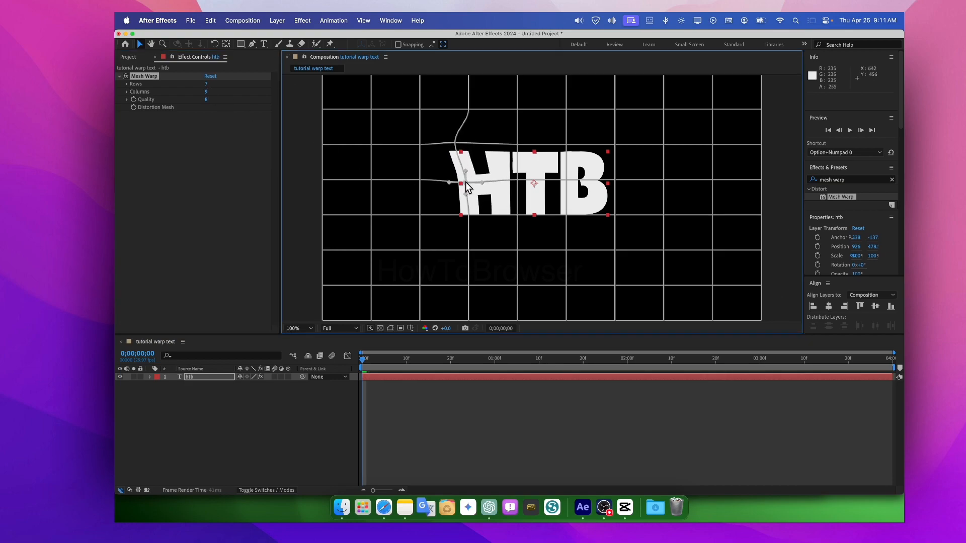
{"action": "left_click_drag", "start_coordinate": [468, 214], "coordinate": [467, 207]}
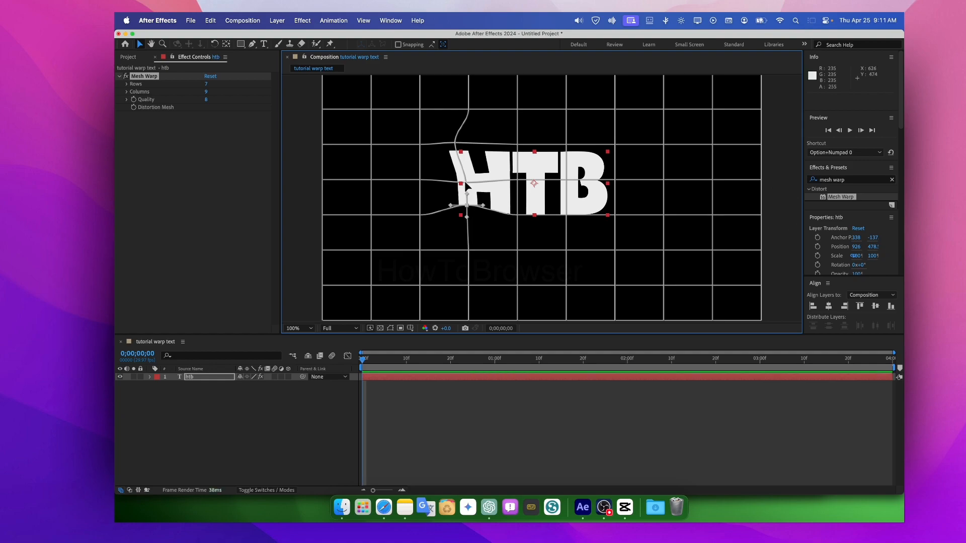
{"action": "key", "text": "super+z"}
{"action": "key", "text": "super+z"}
{"action": "key", "text": "super+z"}
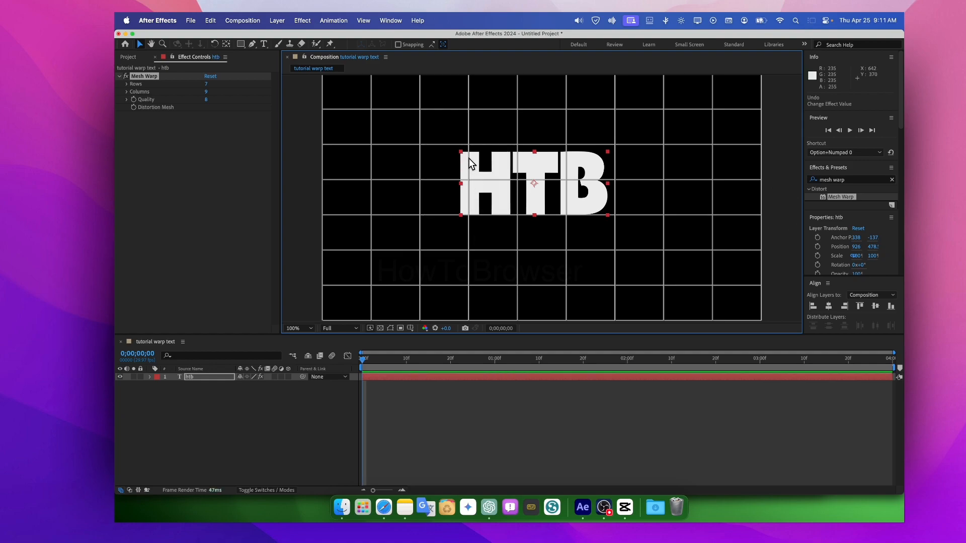
- Select the three mesh points along the outer stem of the H and move them together up and to the left
{"action": "left_click", "coordinate": [468, 144]}
{"action": "left_click", "coordinate": [470, 180], "text": "shift"}
{"action": "left_click", "coordinate": [469, 215], "text": "shift"}
{"action": "left_click_drag", "start_coordinate": [470, 180], "coordinate": [458, 166]}
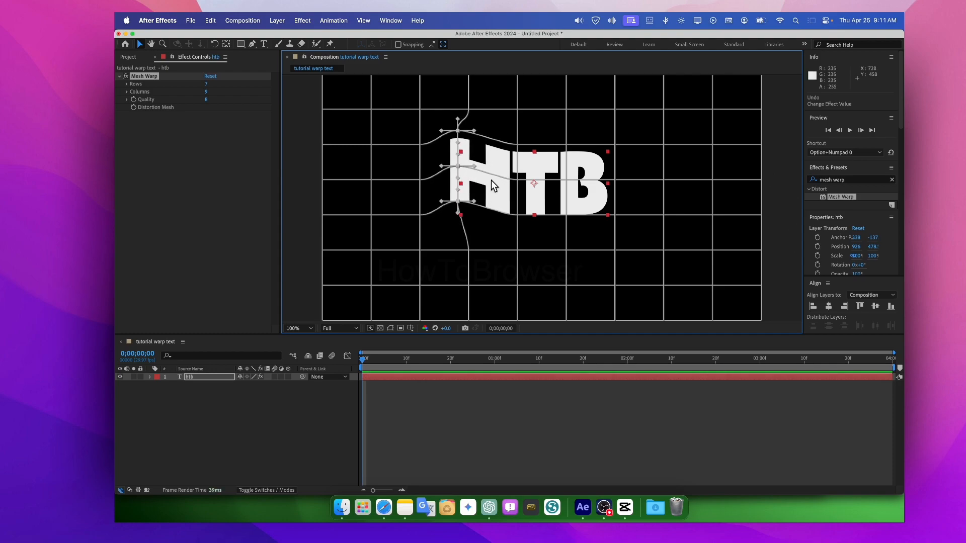
- Select the three mesh points between the H and the T and move them together slightly downward
{"action": "left_click", "coordinate": [523, 141]}
{"action": "left_click", "coordinate": [500, 170]}
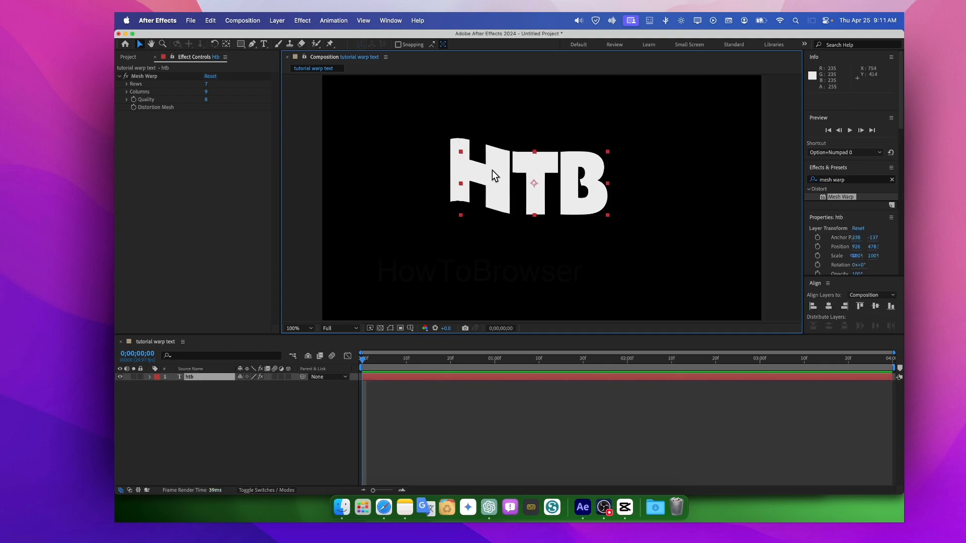
{"action": "left_click", "coordinate": [149, 77]}
{"action": "left_click", "coordinate": [146, 76]}
{"action": "left_click", "coordinate": [518, 144]}
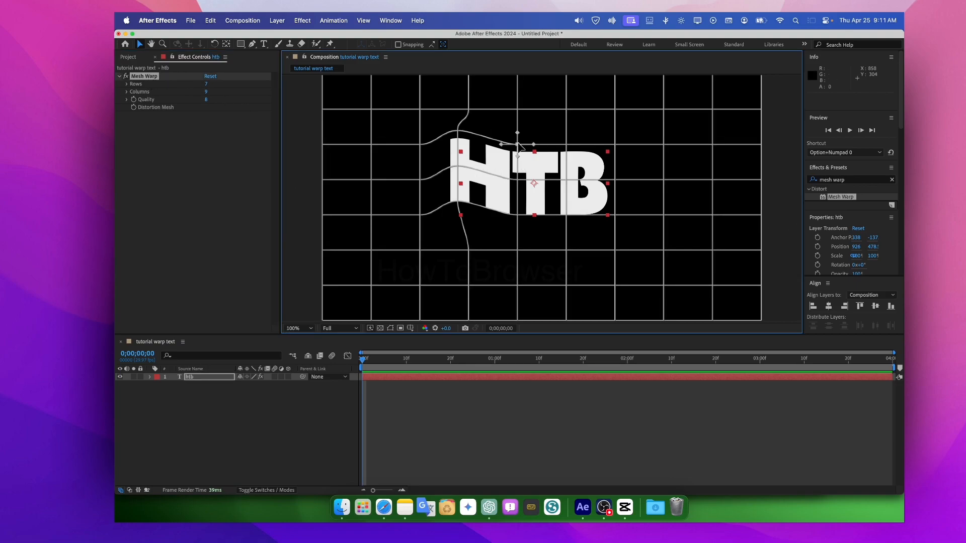
{"action": "left_click", "coordinate": [519, 180]}
{"action": "left_click", "coordinate": [470, 154]}
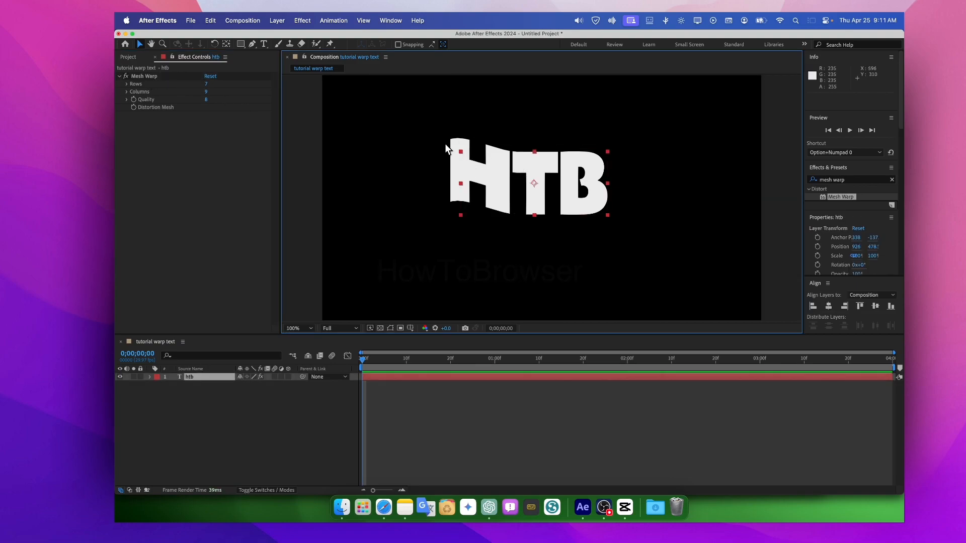
{"action": "left_click", "coordinate": [139, 77]}
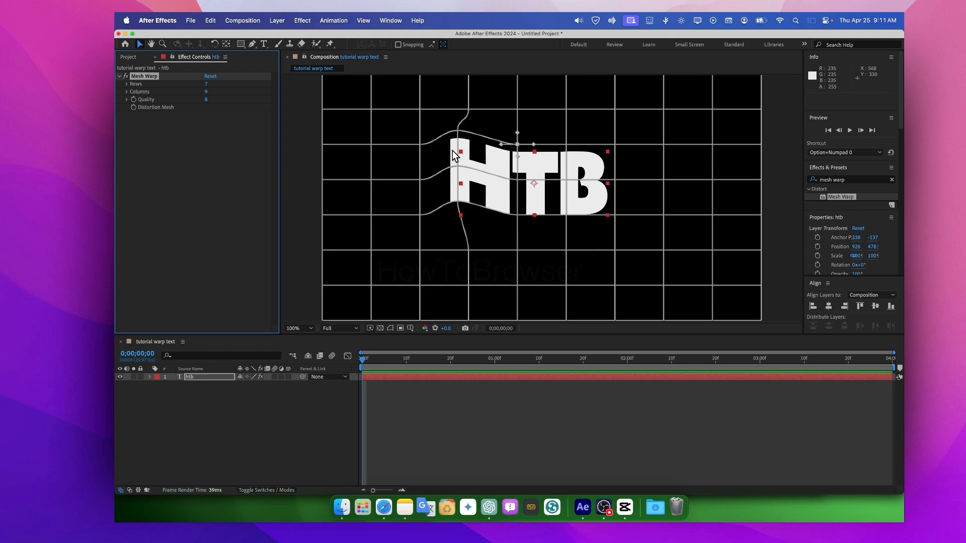
{"action": "left_click", "coordinate": [518, 179]}
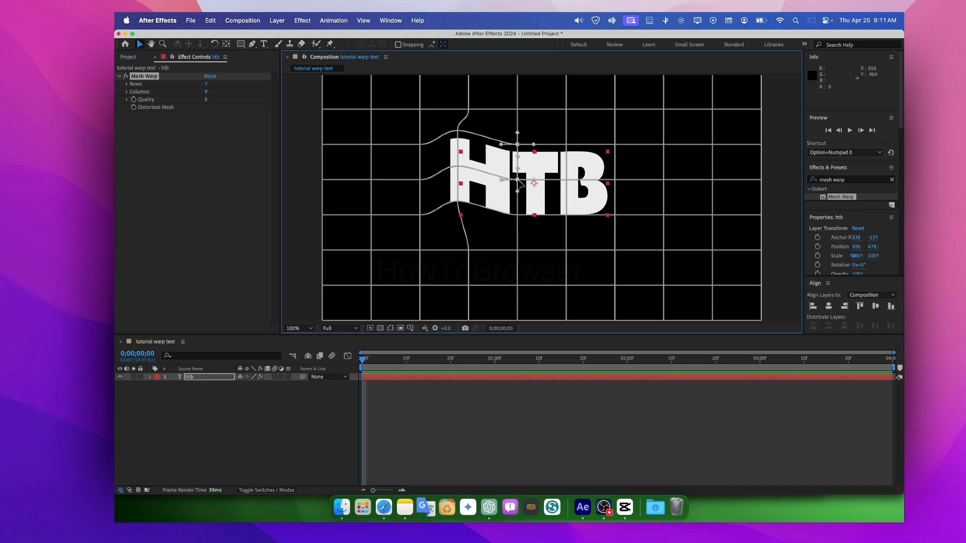
{"action": "left_click", "coordinate": [517, 215], "text": "shift"}
{"action": "left_click_drag", "start_coordinate": [518, 182], "coordinate": [514, 190]}
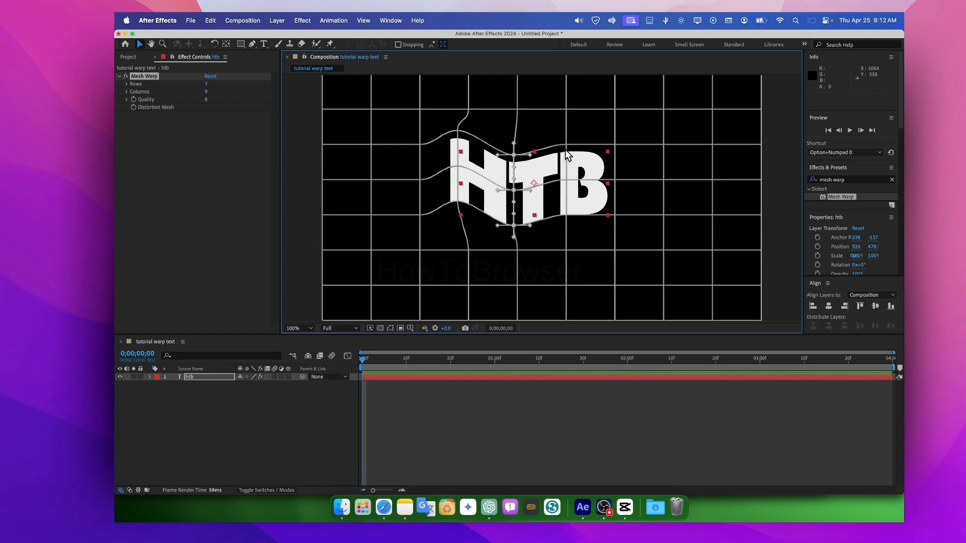
- Select the three mesh points between the T and the B and move them together slightly upward
{"action": "left_click", "coordinate": [565, 150]}
{"action": "left_click", "coordinate": [147, 76]}
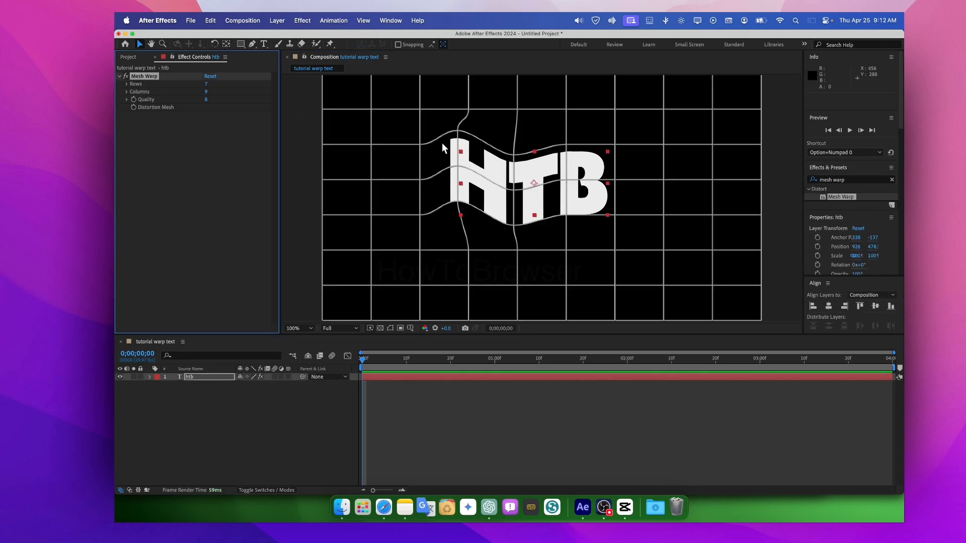
{"action": "left_click", "coordinate": [566, 145]}
{"action": "left_click", "coordinate": [566, 180], "text": "shift"}
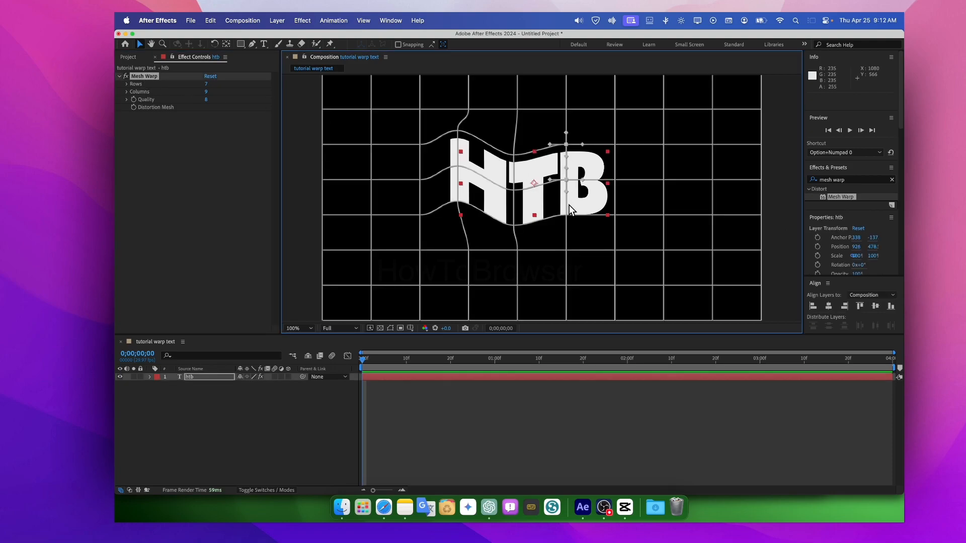
{"action": "left_click", "coordinate": [566, 215], "text": "shift"}
{"action": "left_click_drag", "start_coordinate": [567, 215], "coordinate": [560, 210]}
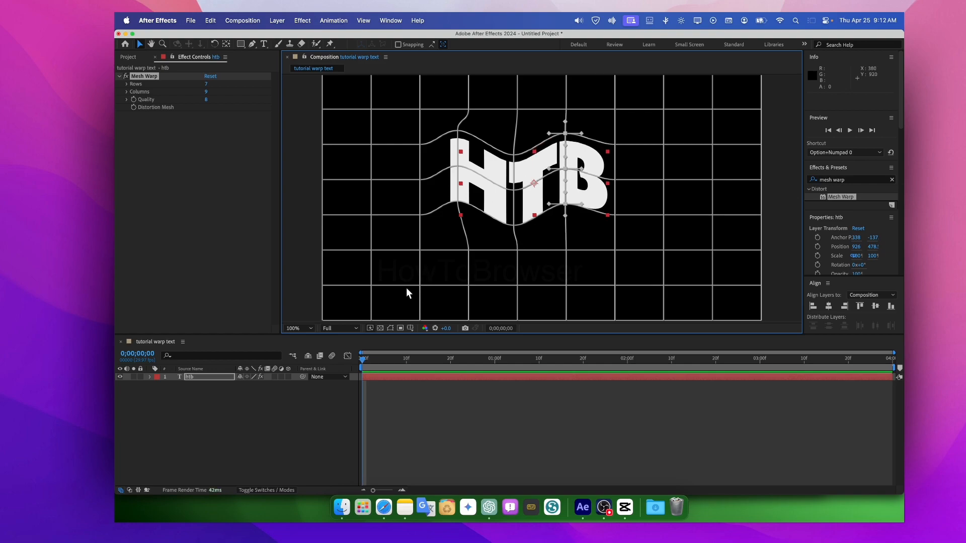
- Start keyframing the Mesh Warp's Distortion Mesh at frame 0 and reveal the text layer's keyframed properties
{"action": "left_click", "coordinate": [361, 360]}
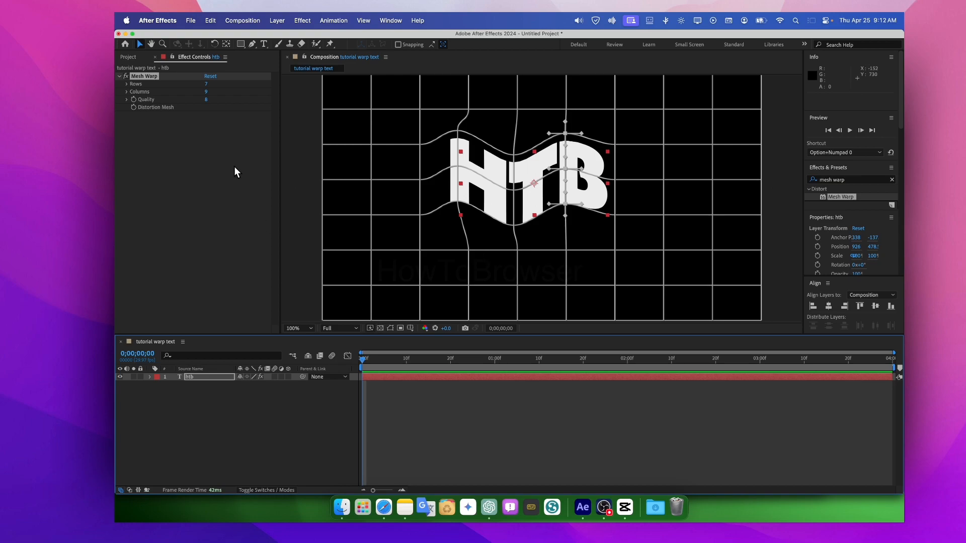
{"action": "left_click", "coordinate": [134, 107]}
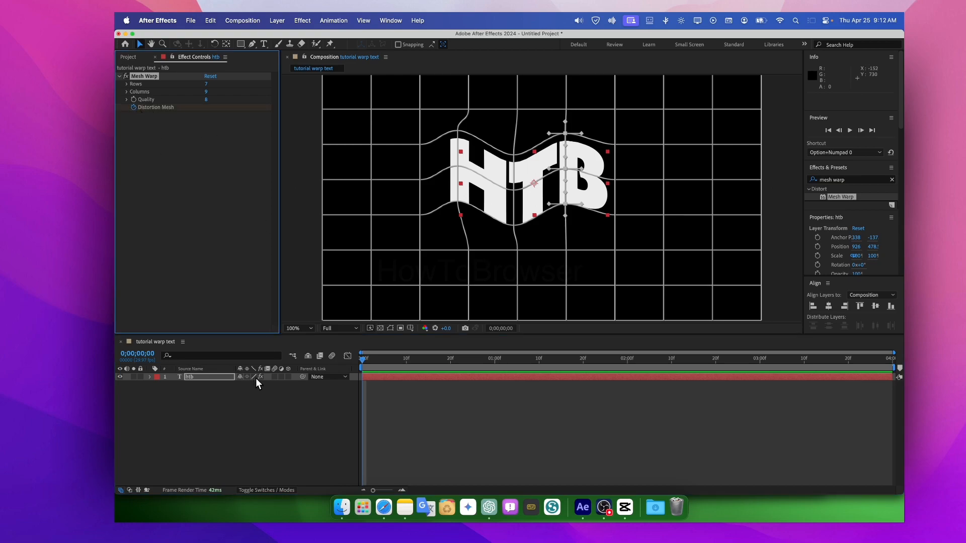
{"action": "key", "text": "u"}
- At frame 14, set the Mesh Warp columns to 7 so a second Distortion Mesh keyframe holds the undistorted text
{"action": "left_click", "coordinate": [360, 363]}
{"action": "left_click_drag", "start_coordinate": [360, 363], "coordinate": [424, 361]}
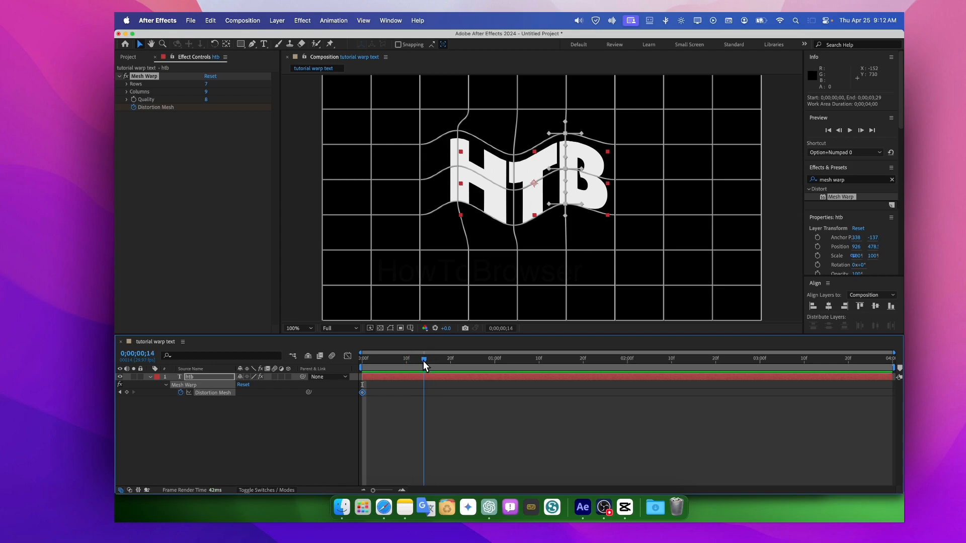
{"action": "left_click", "coordinate": [206, 91]}
{"action": "type", "text": "7"}
{"action": "key", "text": "Return"}
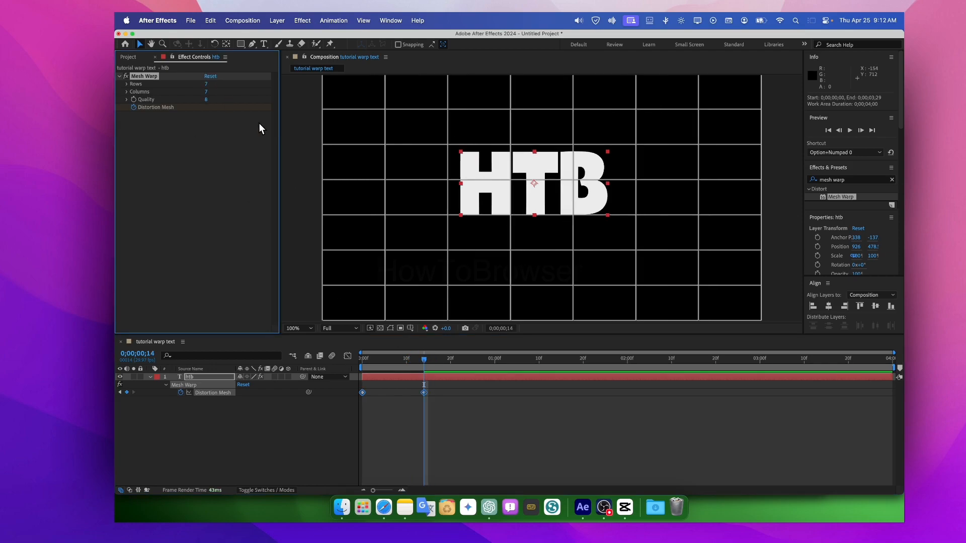
- Play the mesh animation from the start of the composition
{"action": "left_click_drag", "start_coordinate": [421, 360], "coordinate": [358, 362]}
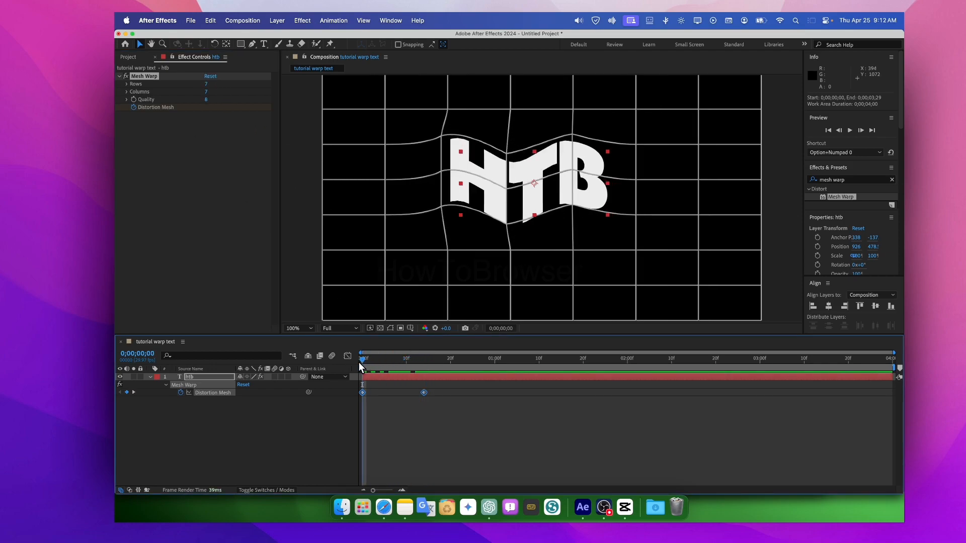
{"action": "key", "text": "space"}
- Shorten the text layer to 13 frames and the work area to 11, move the second mesh keyframe to frame 11, and preview
{"action": "key", "text": "space"}
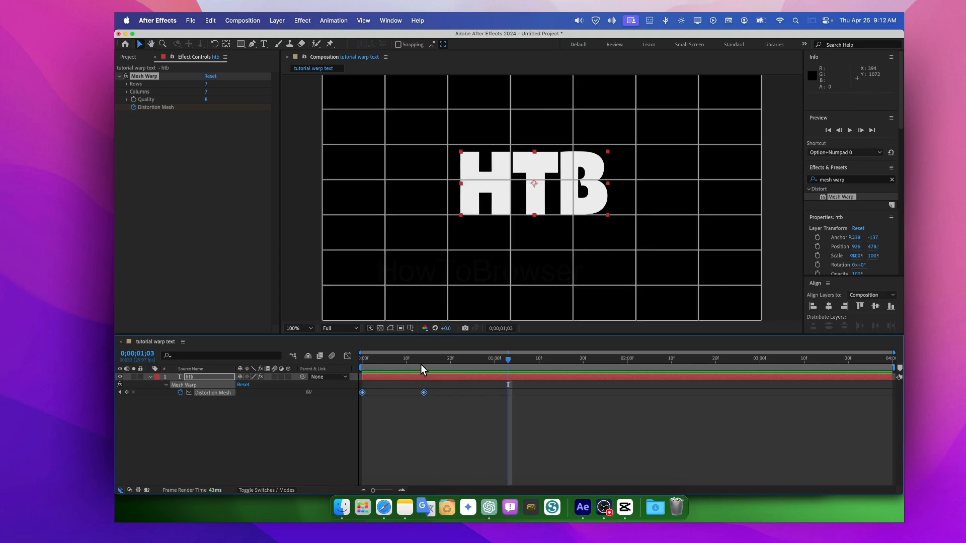
{"action": "left_click_drag", "start_coordinate": [894, 375], "coordinate": [430, 393]}
{"action": "left_click_drag", "start_coordinate": [894, 368], "coordinate": [402, 361]}
{"action": "left_click", "coordinate": [423, 393]}
{"action": "left_click_drag", "start_coordinate": [423, 393], "coordinate": [354, 363]}
{"action": "left_click", "coordinate": [416, 374]}
{"action": "key", "text": "space"}
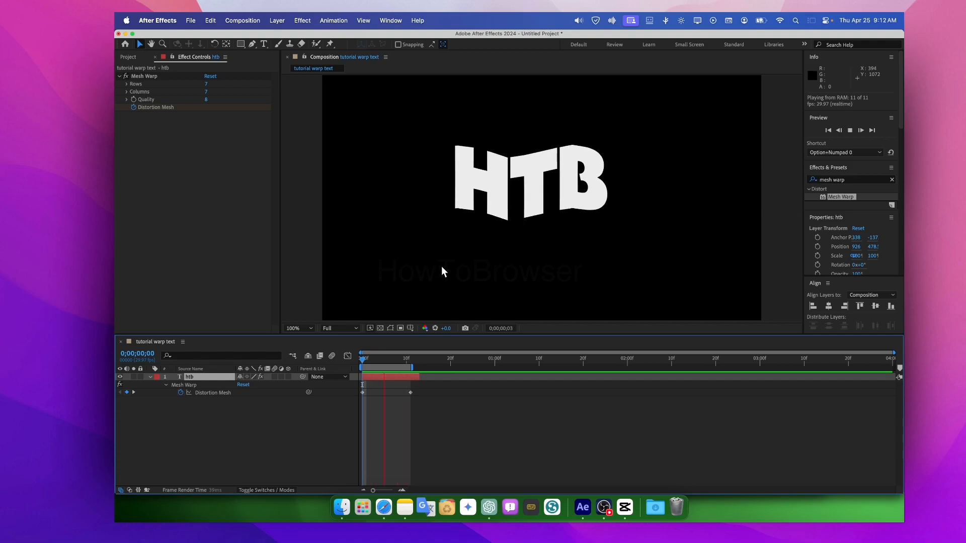
{"action": "key", "text": "space"}
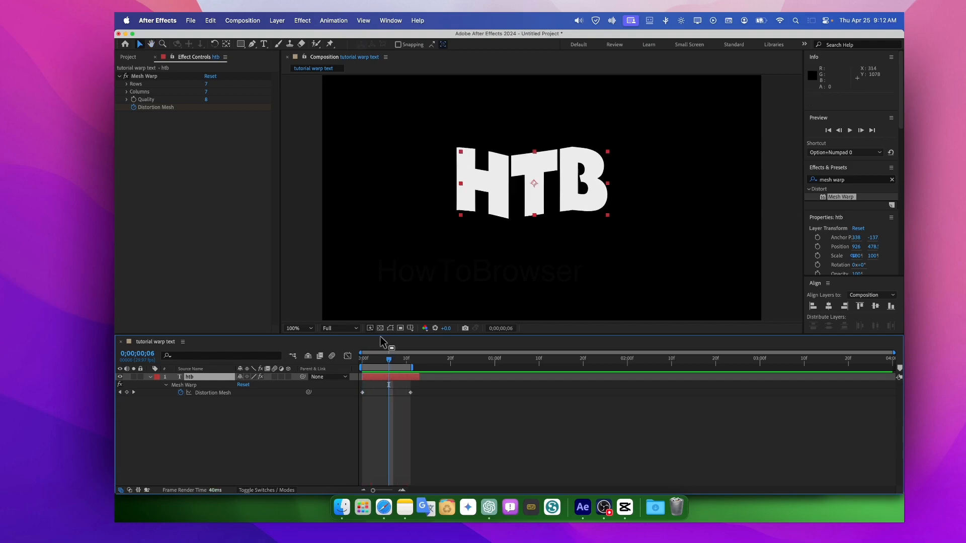
- Open the Distortion Mesh speed graph, shape it to peak early and ease down to zero, and preview from the start
{"action": "left_click", "coordinate": [347, 356]}
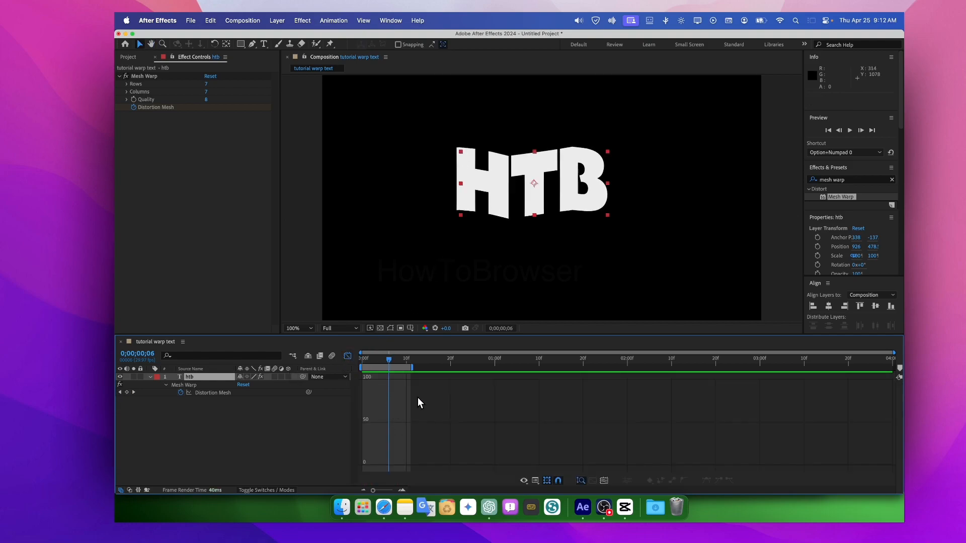
{"action": "left_click", "coordinate": [495, 184]}
{"action": "left_click", "coordinate": [201, 396]}
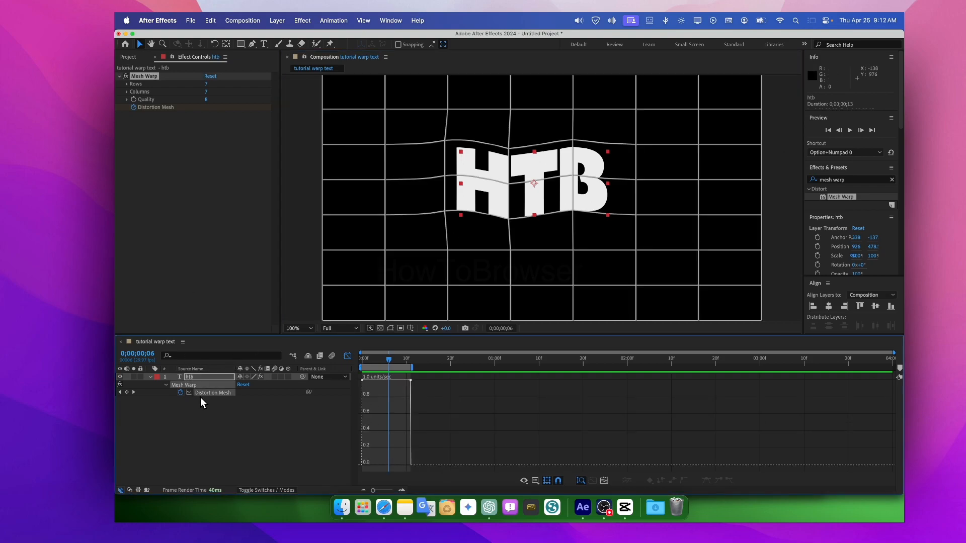
{"action": "left_click_drag", "start_coordinate": [410, 380], "coordinate": [379, 456]}
{"action": "left_click_drag", "start_coordinate": [391, 361], "coordinate": [355, 361]}
{"action": "key", "text": "space"}
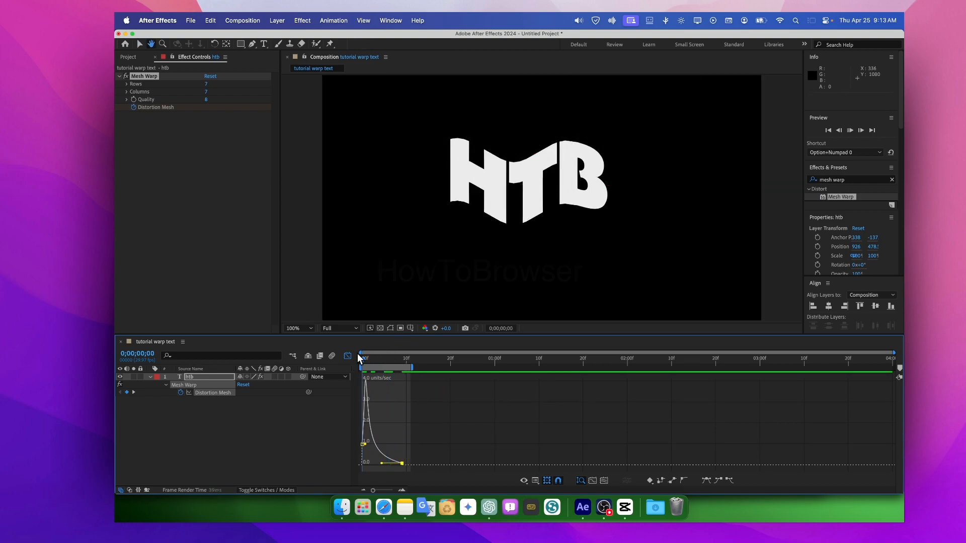
{"action": "key", "text": "space"}
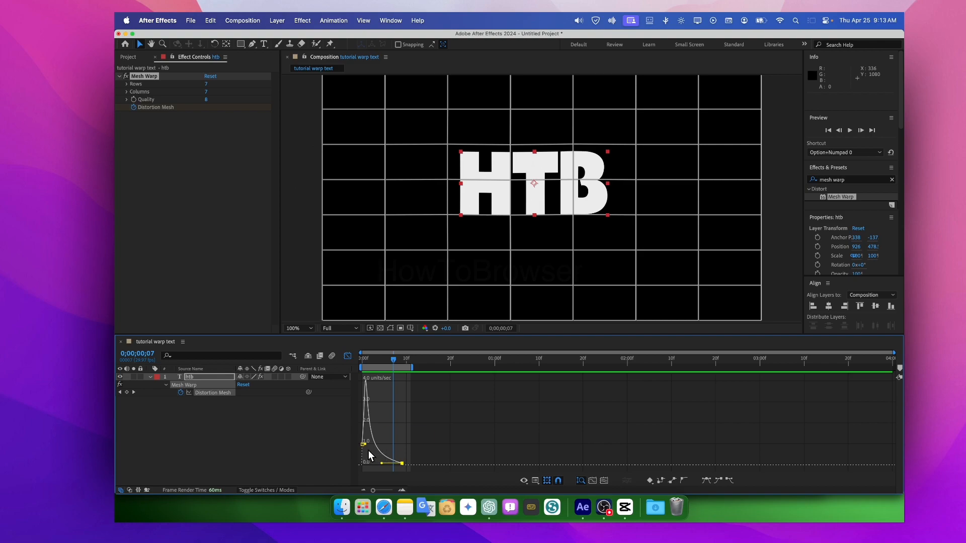
- Reshape the Distortion Mesh speed curve so it rises toward the last keyframe, and move the playhead to frame 8
{"action": "left_click_drag", "start_coordinate": [383, 460], "coordinate": [452, 412]}
{"action": "left_click", "coordinate": [395, 460]}
{"action": "left_click_drag", "start_coordinate": [400, 383], "coordinate": [398, 364]}
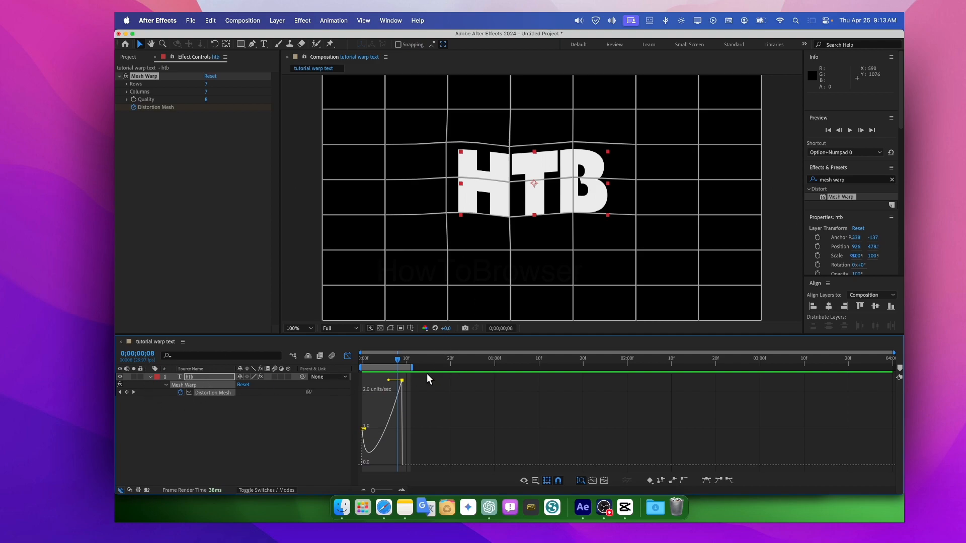
- Select the Mesh Warp effect among the text layer's keyframed properties and move the playhead to frame 6
{"action": "left_click", "coordinate": [213, 376]}
{"action": "key", "text": "u"}
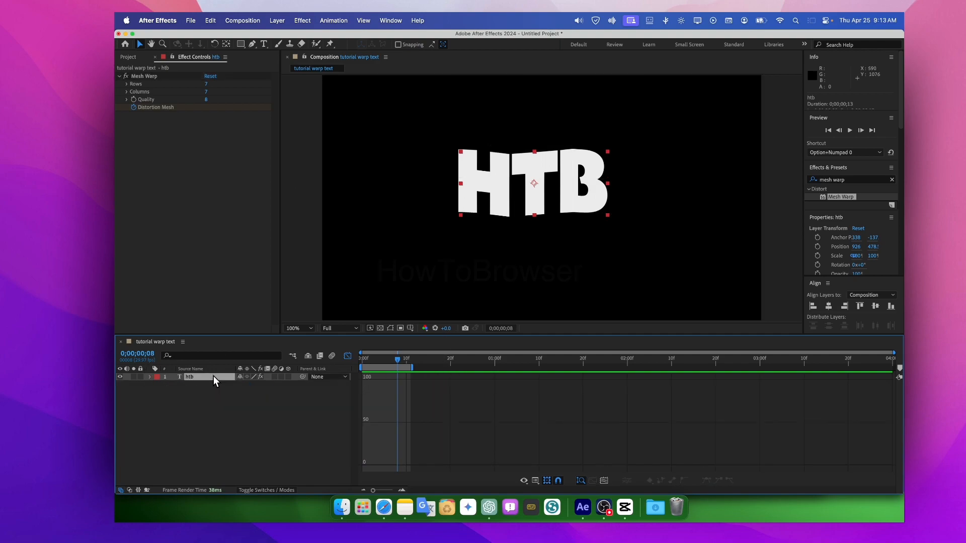
{"action": "key", "text": "u"}
{"action": "left_click", "coordinate": [219, 387]}
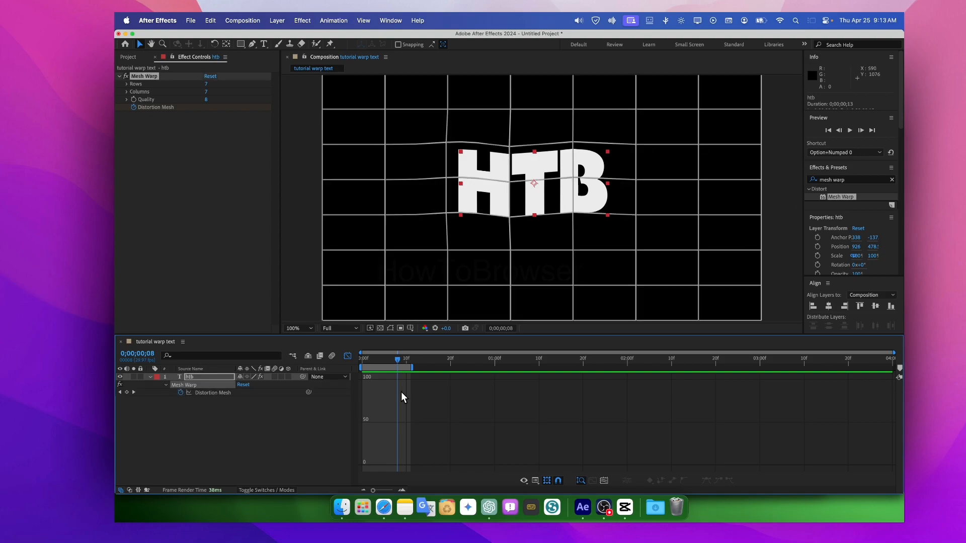
{"action": "left_click", "coordinate": [152, 76]}
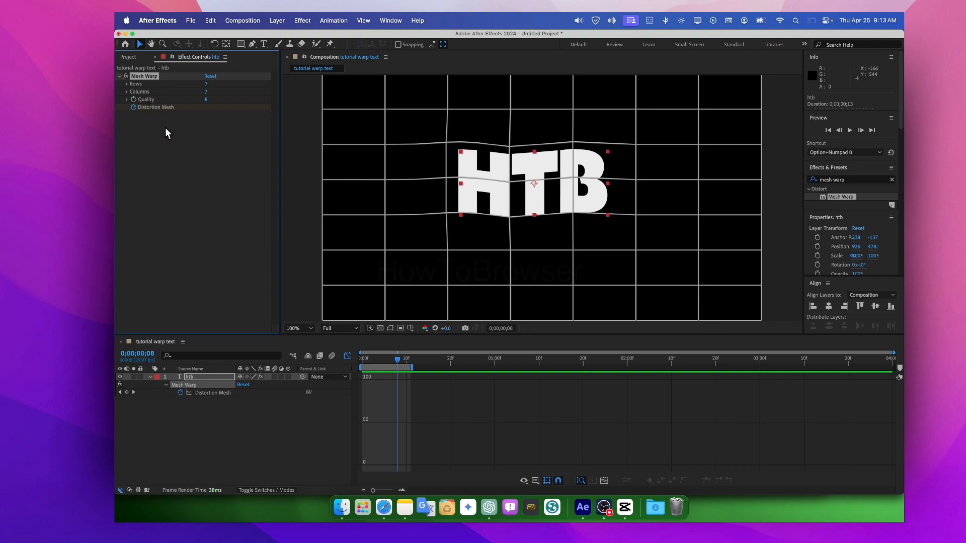
{"action": "left_click", "coordinate": [150, 377]}
{"action": "left_click", "coordinate": [211, 376]}
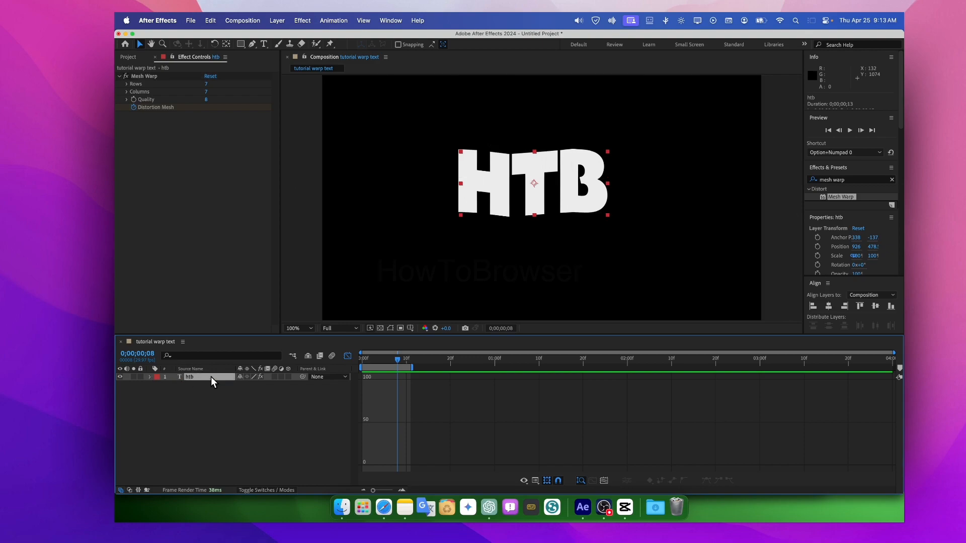
{"action": "key", "text": "u"}
{"action": "left_click", "coordinate": [184, 385]}
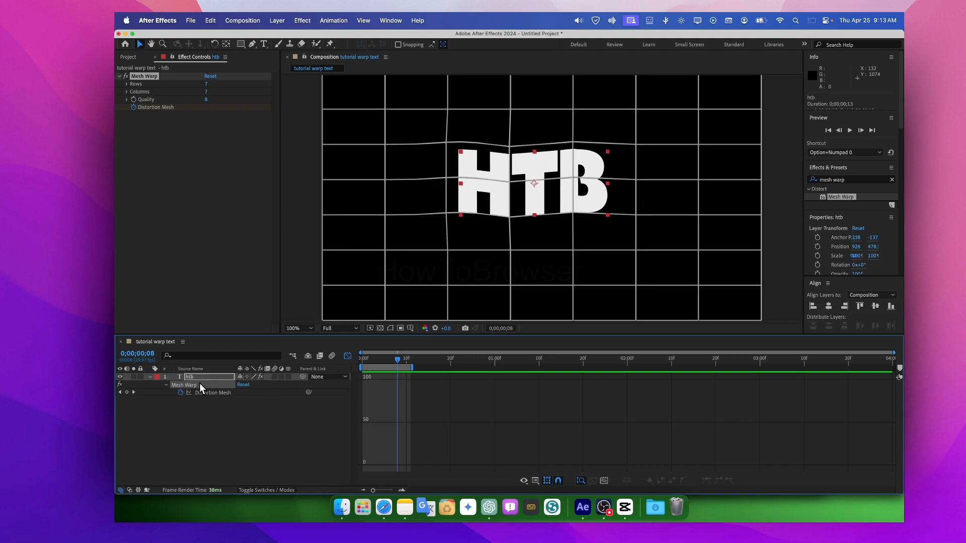
{"action": "mouse_move", "coordinate": [396, 363]}
{"action": "left_mouse_down"}
{"action": "mouse_move", "coordinate": [326, 362]}
{"action": "mouse_move", "coordinate": [473, 368]}
{"action": "mouse_move", "coordinate": [349, 361]}
{"action": "mouse_move", "coordinate": [445, 352]}
{"action": "mouse_move", "coordinate": [376, 352]}
{"action": "mouse_move", "coordinate": [388, 352]}
{"action": "left_mouse_up"}
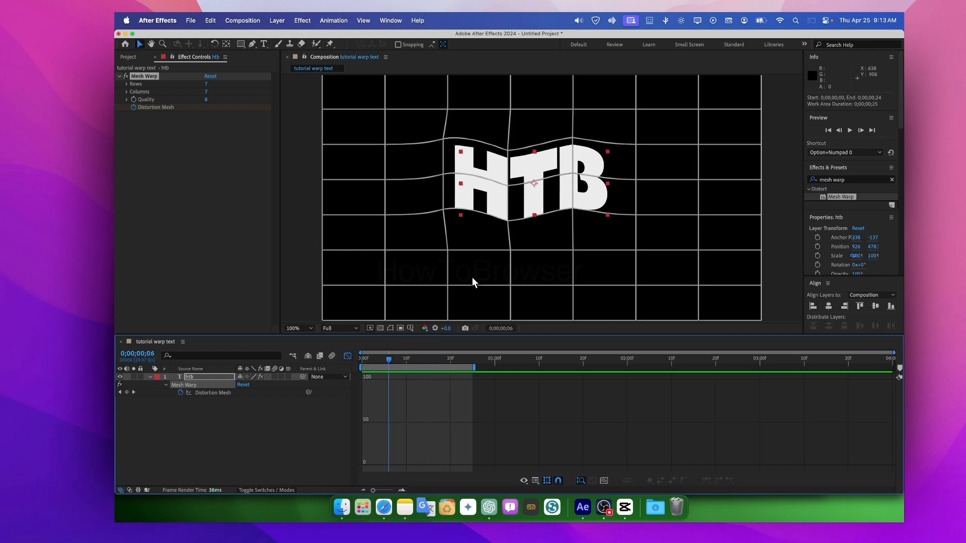